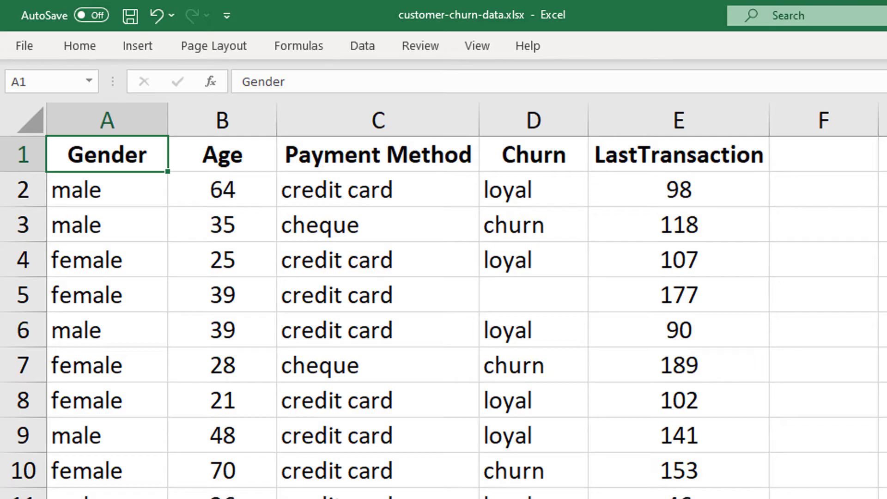
# Review the Age, Payment Method, Churn and LastTransaction column headers in customer-churn-data.xlsx
pyautogui.click(222, 154)
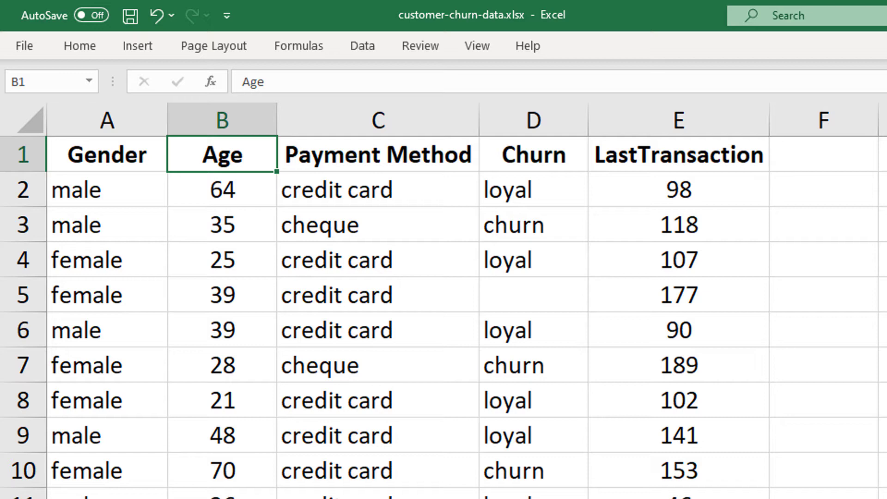
pyautogui.click(378, 154)
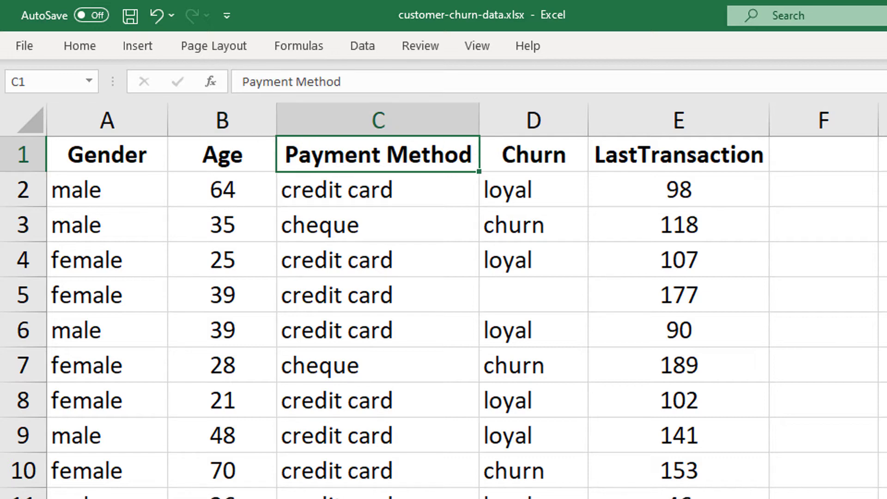
pyautogui.click(534, 154)
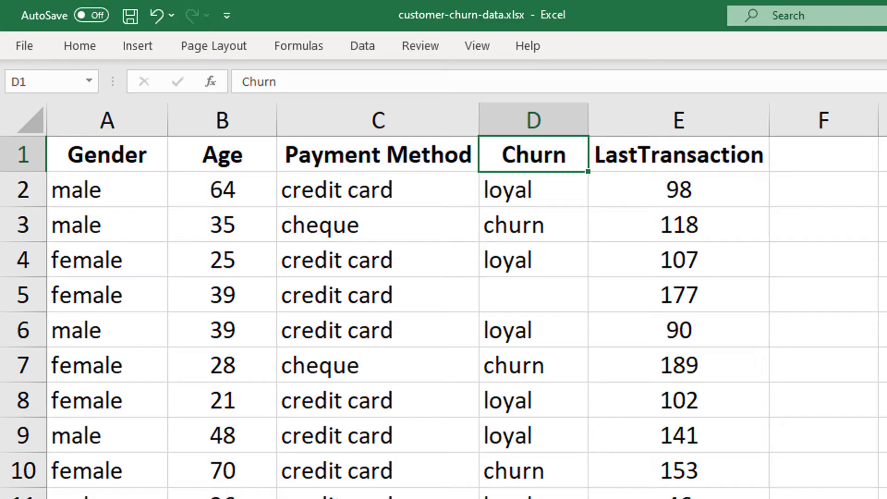
pyautogui.click(678, 154)
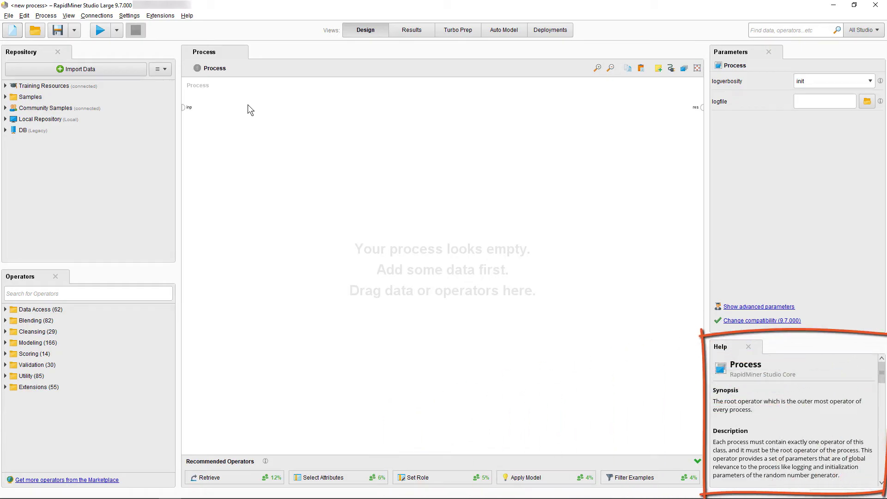
# Expand the Data Access group and show the Help for the Retrieve operator
pyautogui.click(5, 309)
pyautogui.click(33, 377)
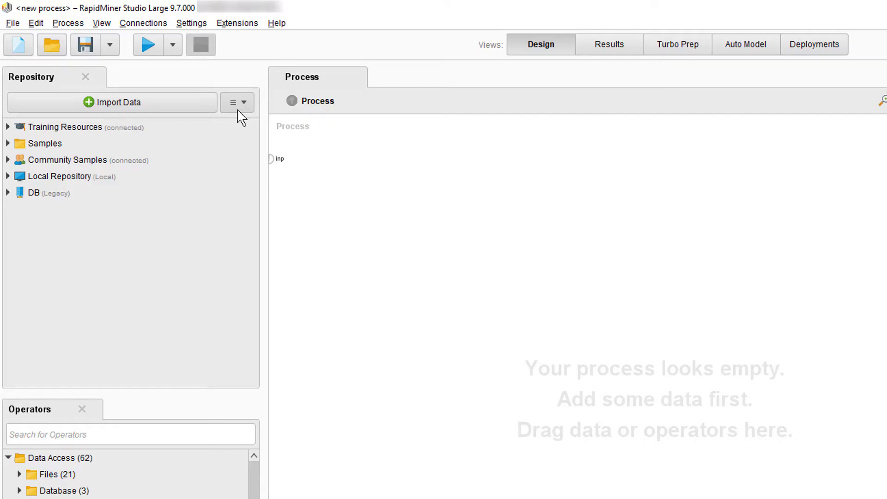
# Create a new local repository named My First Prediction
pyautogui.click(238, 104)
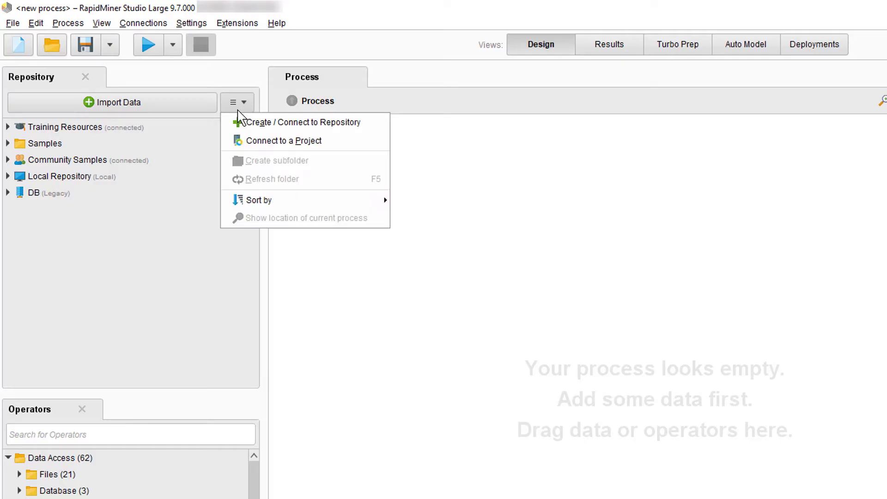
pyautogui.click(259, 122)
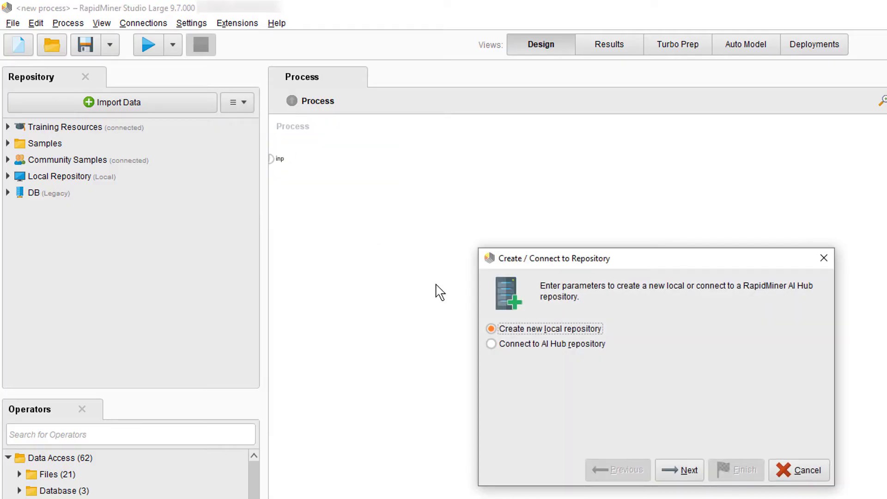
pyautogui.click(689, 470)
pyautogui.moveTo(658, 332); pyautogui.dragTo(551, 331)
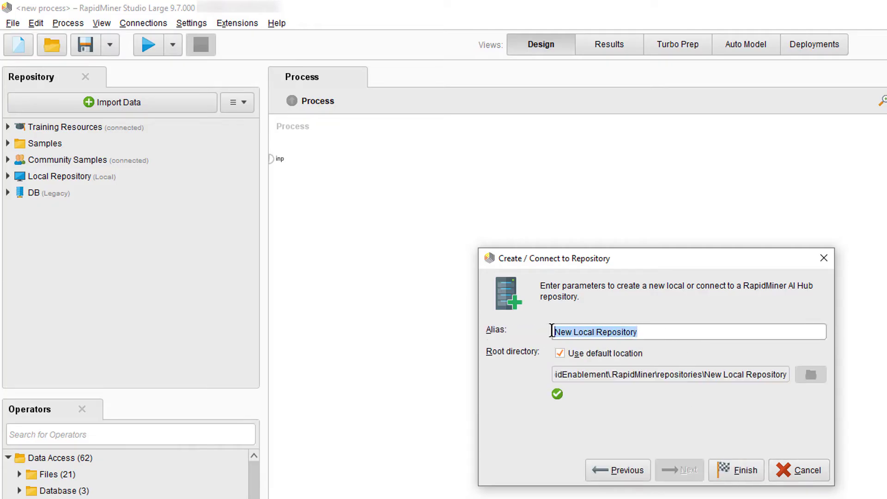
pyautogui.write('My First Prediction')
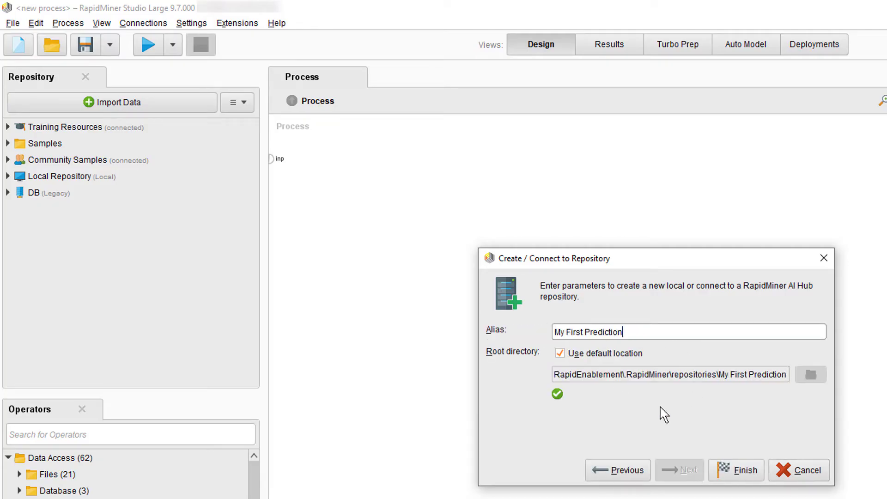
pyautogui.click(736, 465)
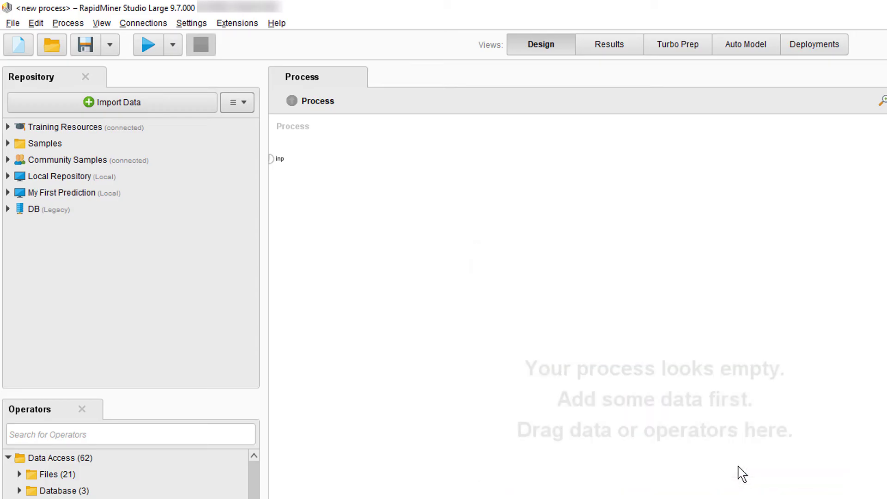
# Add a Data subfolder to the My First Prediction repository
pyautogui.click(82, 195)
pyautogui.click(230, 107)
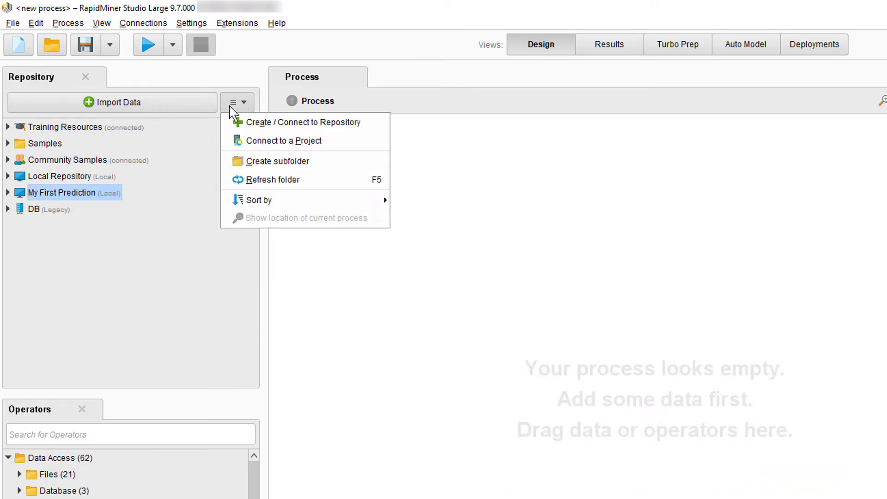
pyautogui.click(273, 161)
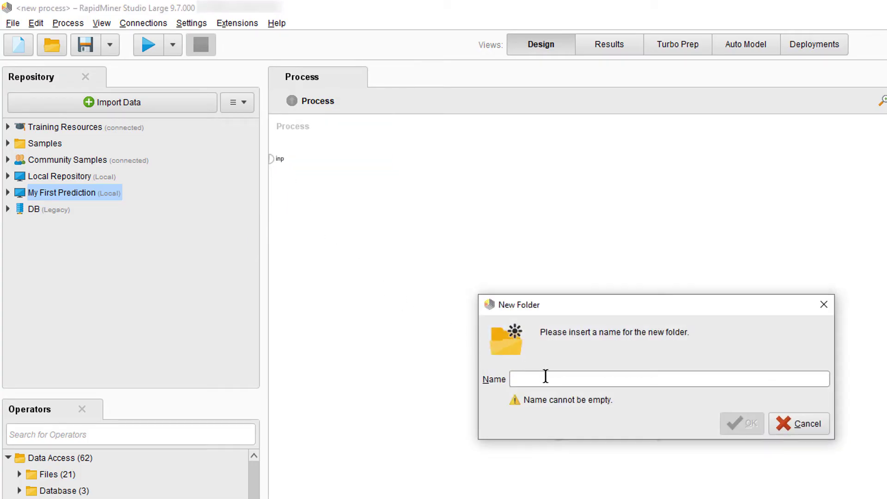
pyautogui.write('Data')
pyautogui.click(742, 425)
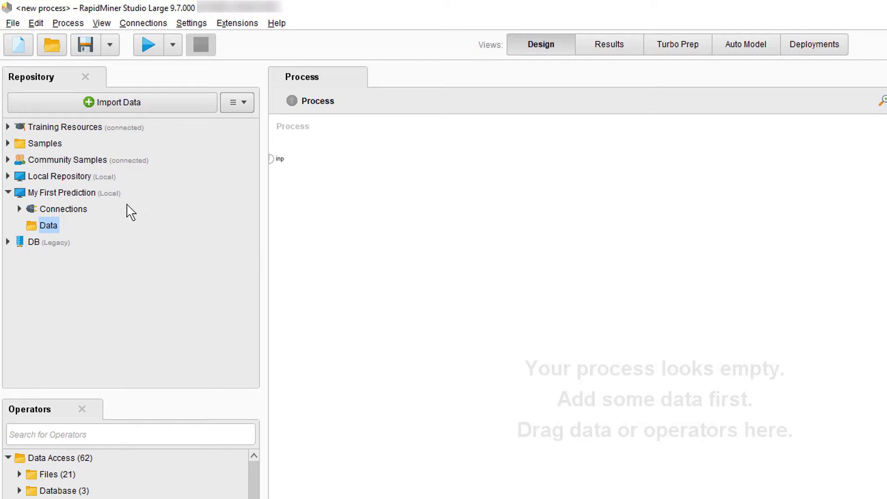
# Add a Processes subfolder to the My First Prediction repository
pyautogui.rightClick(81, 193)
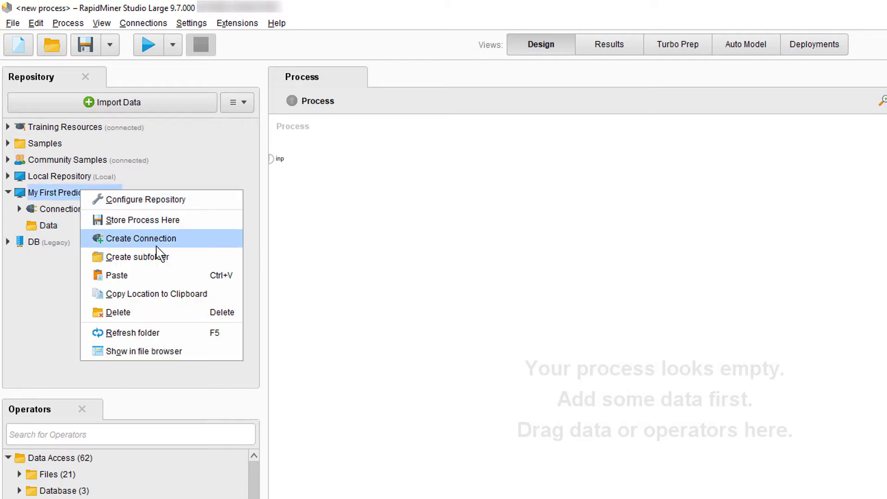
pyautogui.click(167, 257)
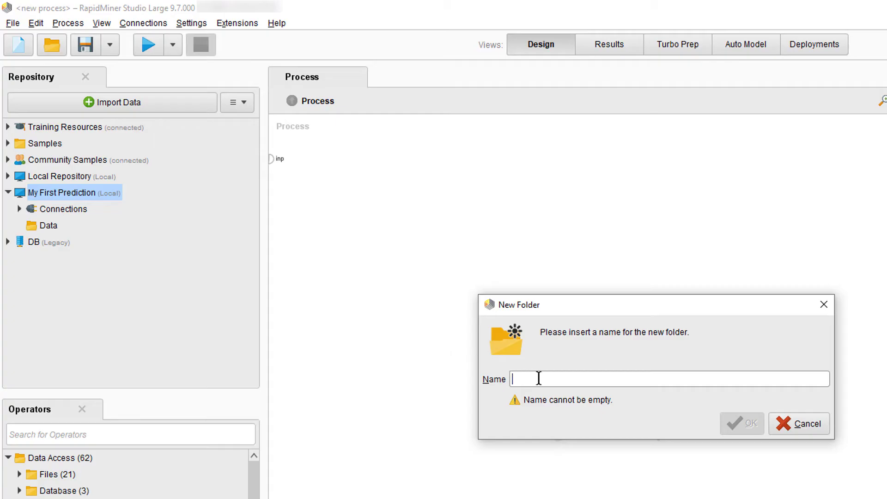
pyautogui.write('Processes')
pyautogui.click(738, 426)
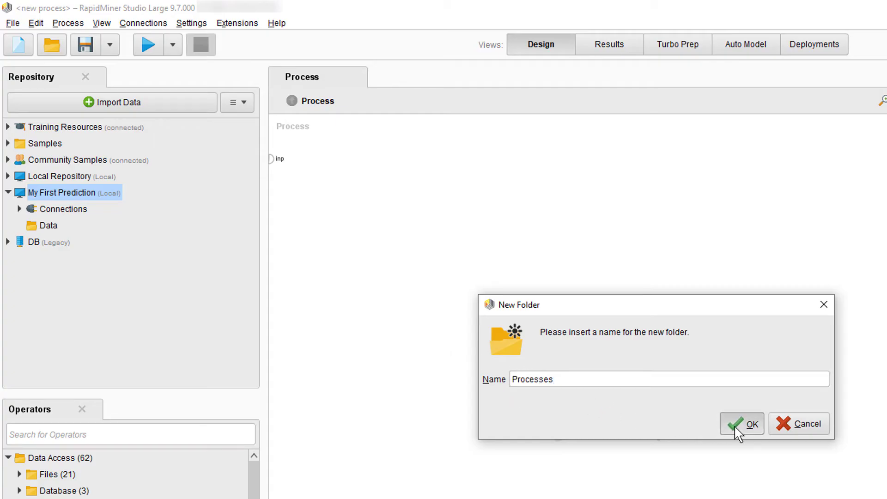
# Start importing customer-churn-data.xlsx from the Desktop into My First Prediction
pyautogui.click(71, 160)
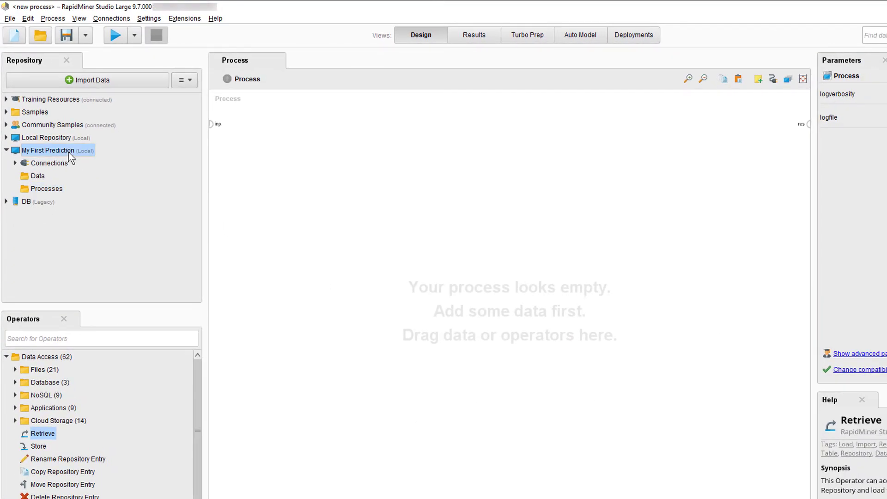
pyautogui.click(119, 78)
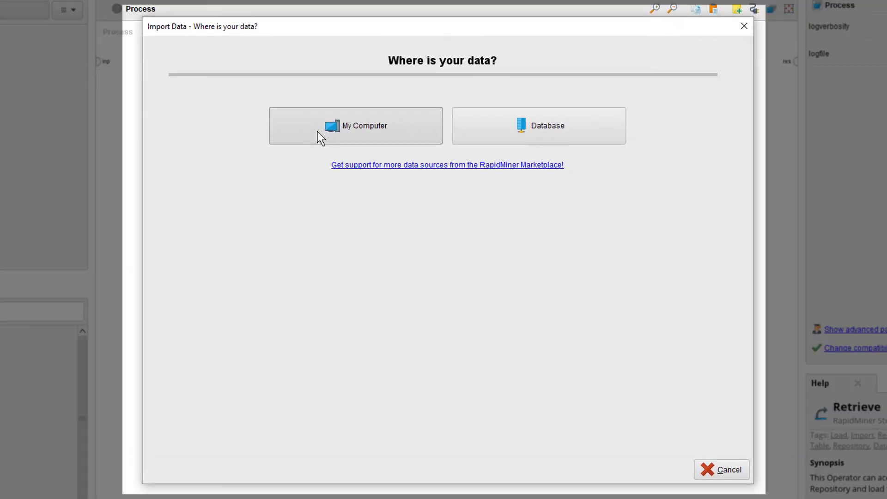
pyautogui.click(320, 136)
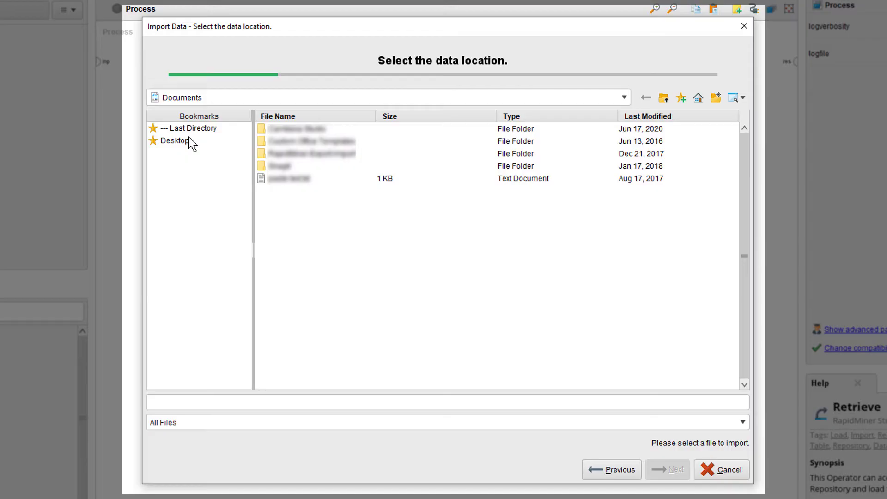
pyautogui.click(184, 141)
pyautogui.click(300, 129)
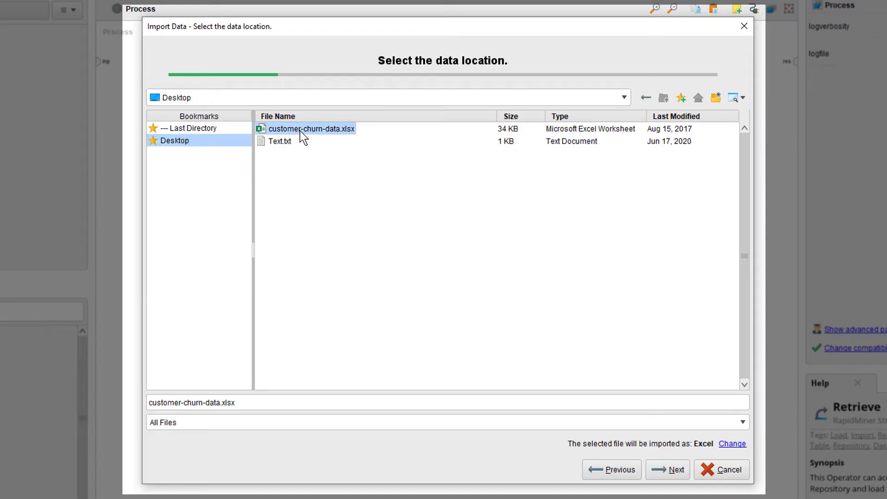
pyautogui.click(668, 469)
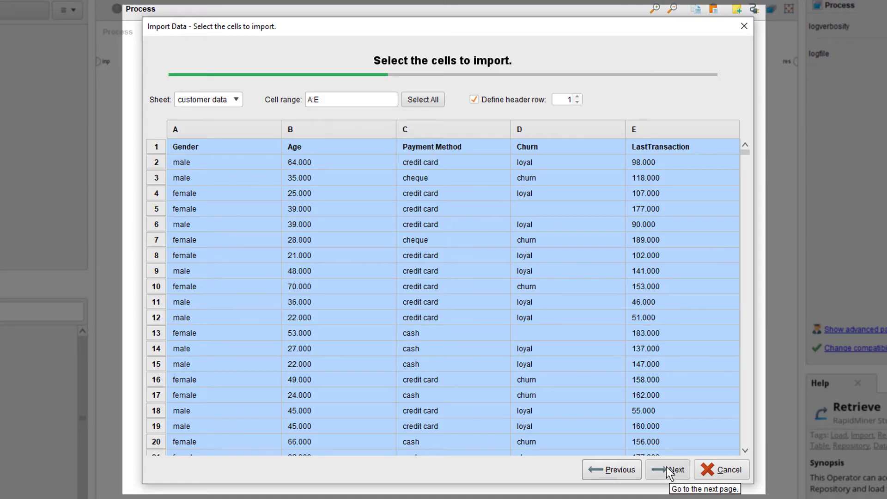
# Keep the customer data sheet and try the import cell range B:C
pyautogui.click(236, 110)
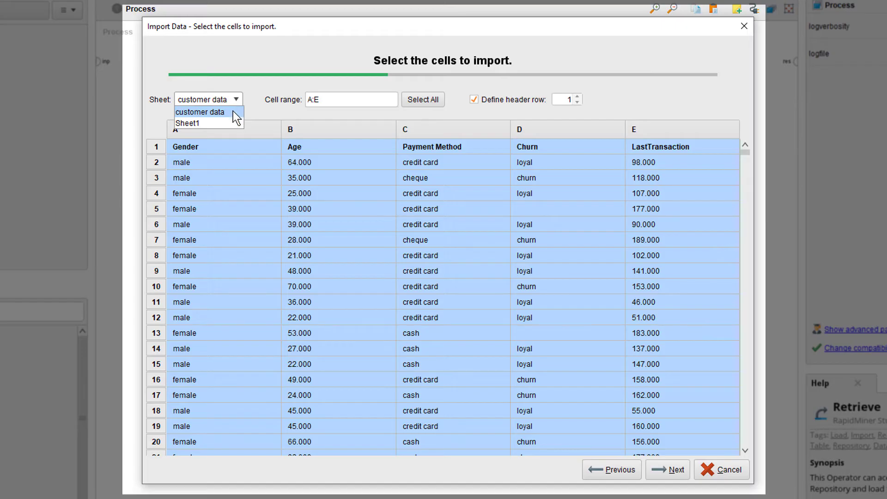
pyautogui.click(233, 111)
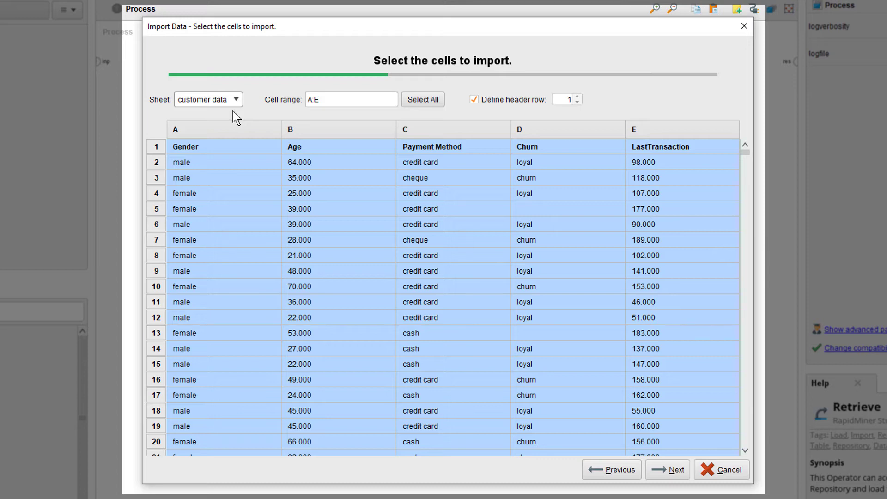
pyautogui.click(342, 104)
pyautogui.press('BackSpace')
pyautogui.press('BackSpace')
pyautogui.press('BackSpace')
pyautogui.write('B:C')
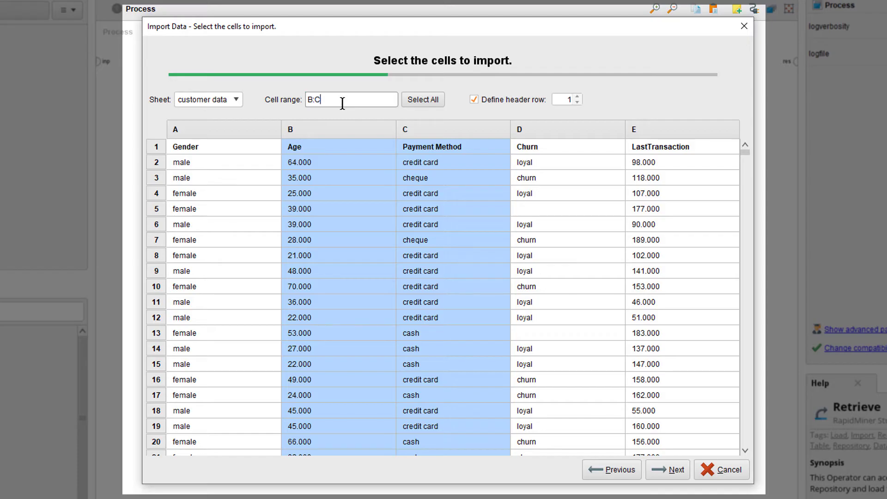
# Select the whole table in the preview so the import range becomes A1:E997
pyautogui.click(215, 221)
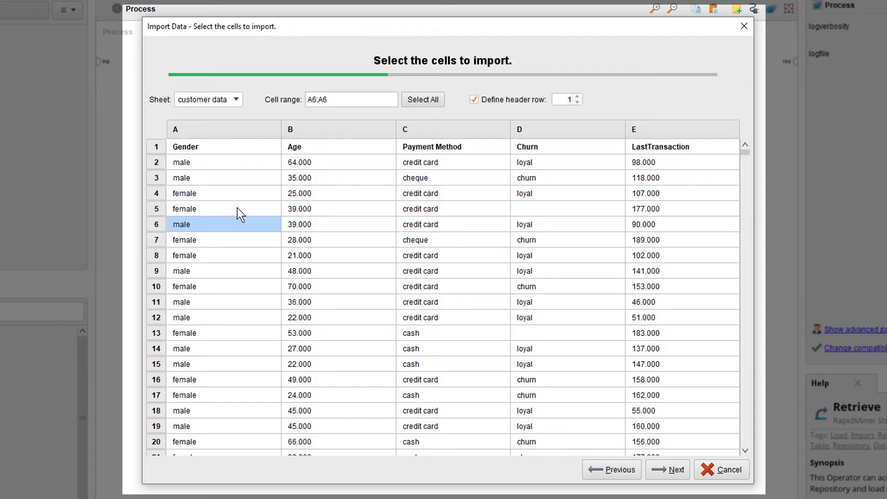
pyautogui.moveTo(237, 196); pyautogui.dragTo(599, 372)
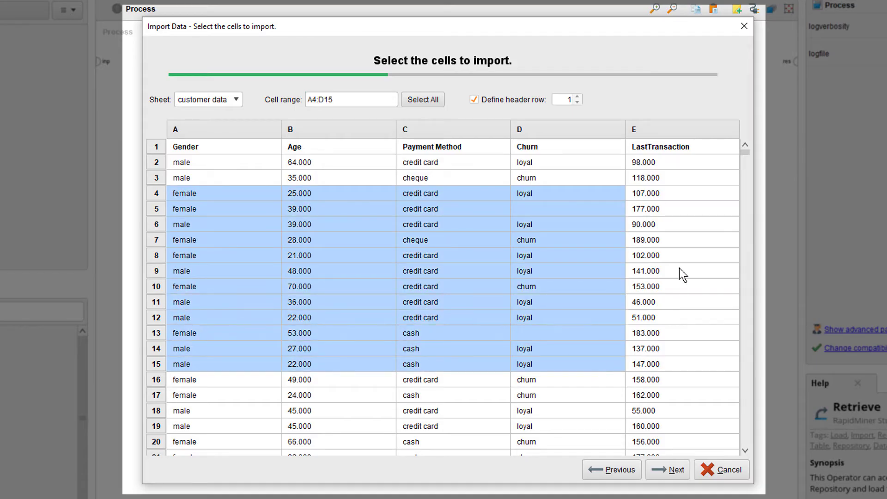
pyautogui.click(679, 255)
pyautogui.keyDown('shift'); pyautogui.click(328, 175); pyautogui.keyUp('shift')
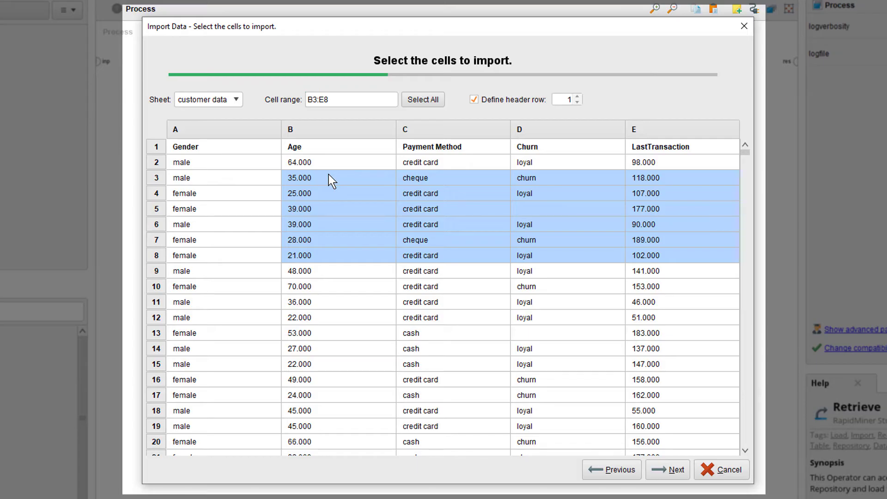
pyautogui.hotkey('ctrl', 'a')
pyautogui.click(331, 167)
pyautogui.hotkey('ctrl', 'a')
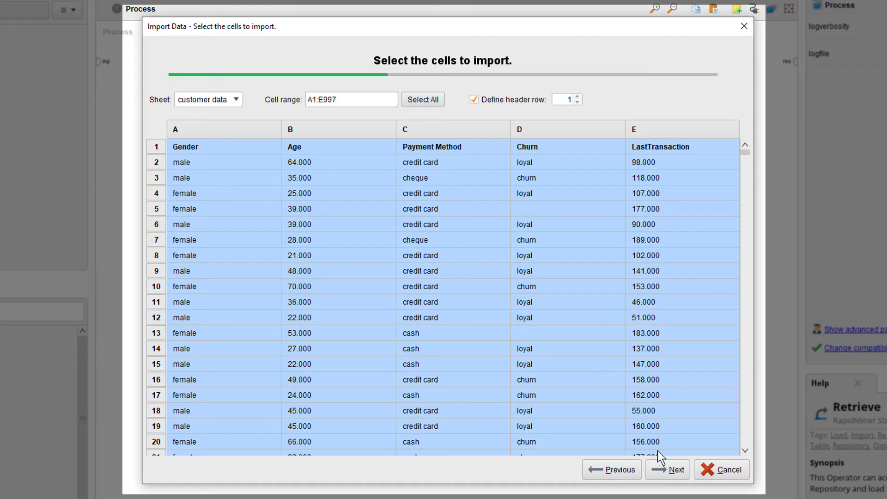
# Advance to column formatting and bring up Change Role for the Churn column
pyautogui.click(673, 466)
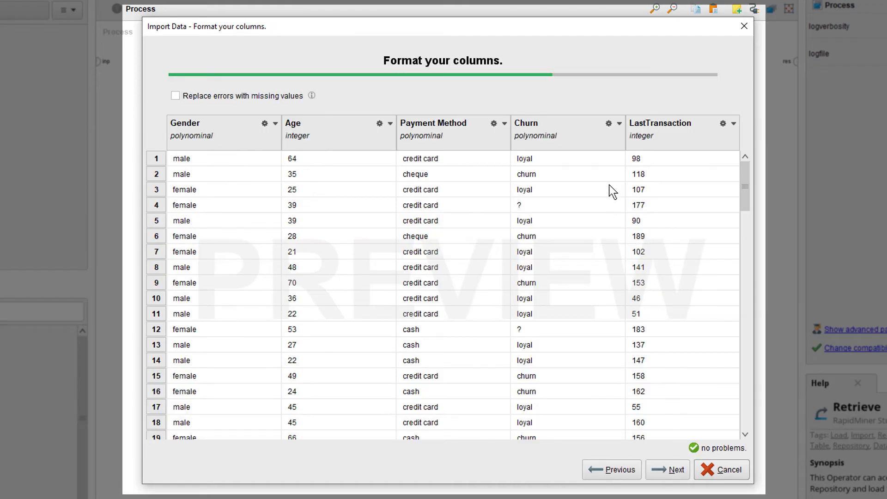
pyautogui.click(611, 122)
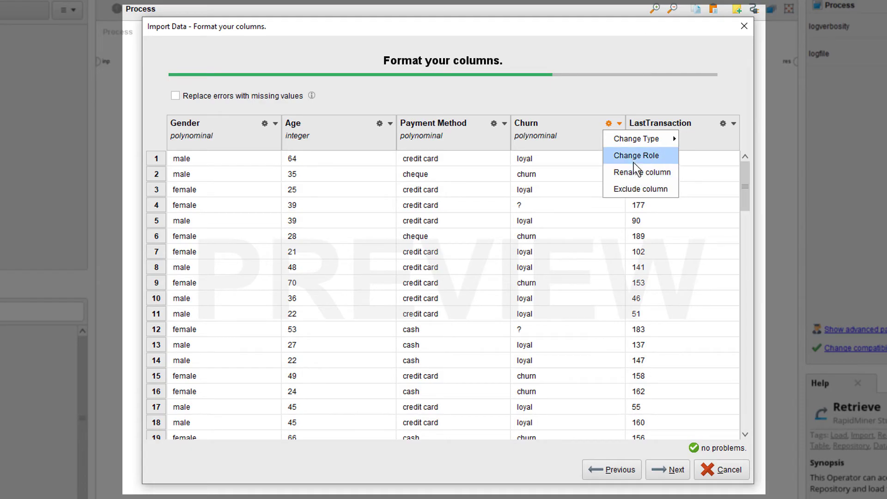
pyautogui.moveTo(633, 145)
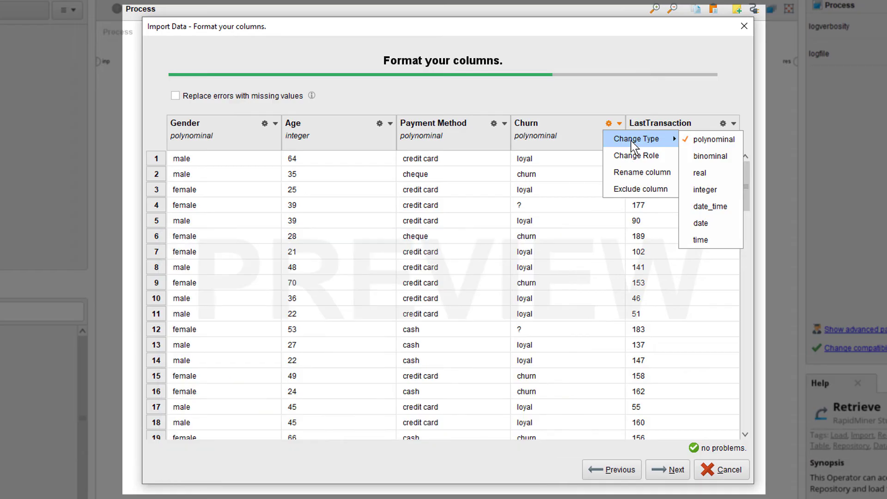
pyautogui.click(632, 154)
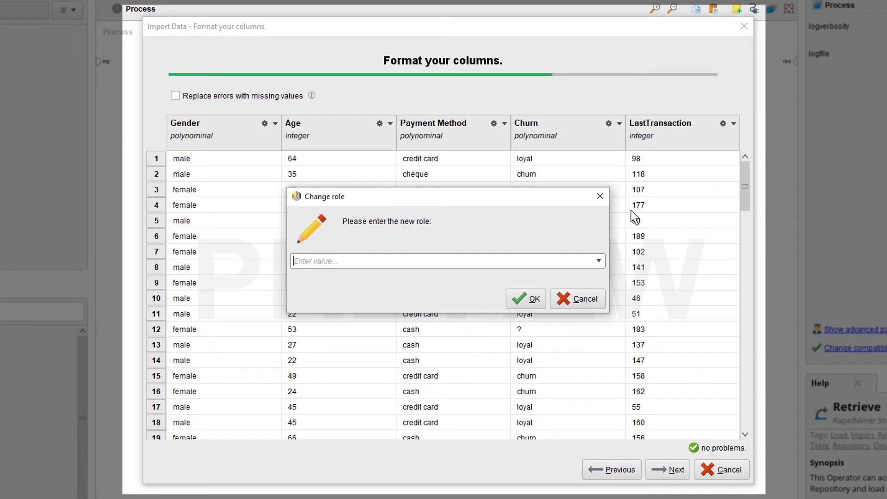
# Give the Churn column the label role and continue the import
pyautogui.click(599, 260)
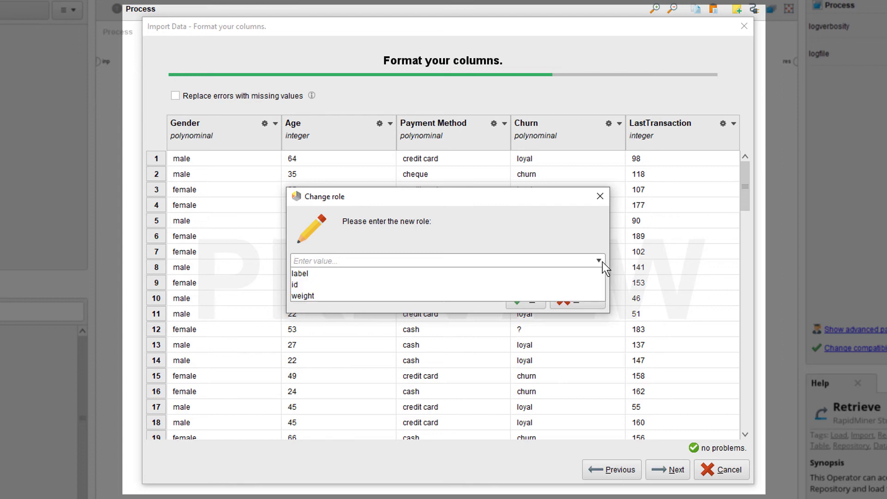
pyautogui.click(577, 273)
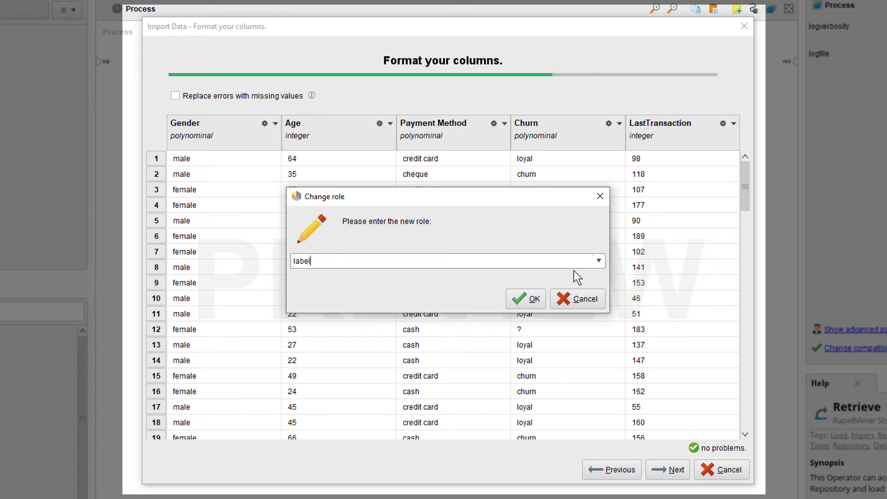
pyautogui.click(536, 299)
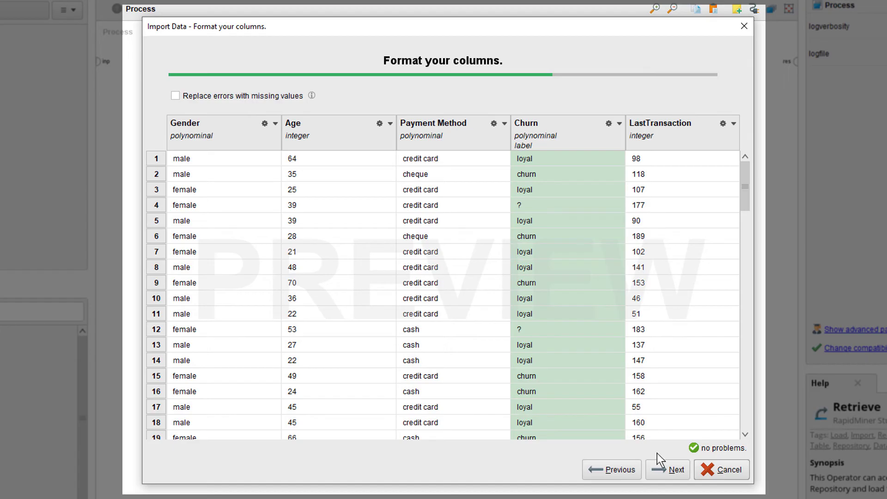
pyautogui.click(667, 467)
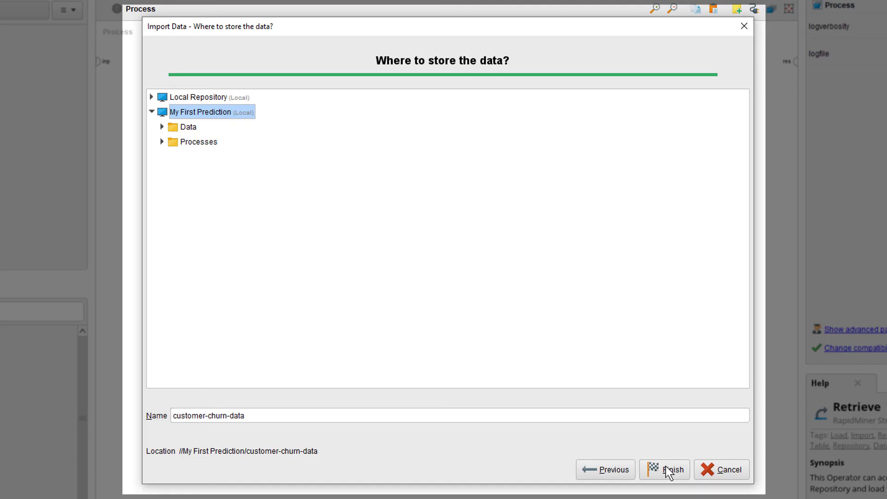
# Save the import as 'Customer data' in My First Prediction's Data folder
pyautogui.click(187, 127)
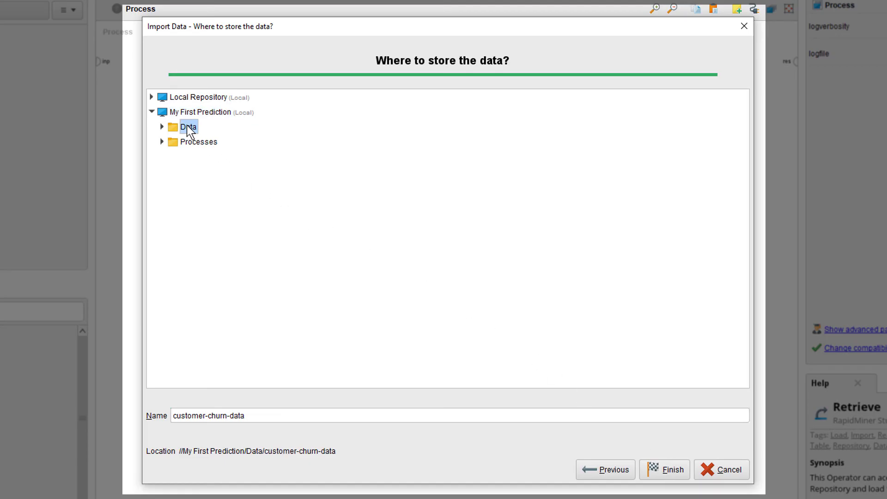
pyautogui.moveTo(265, 412); pyautogui.dragTo(170, 410)
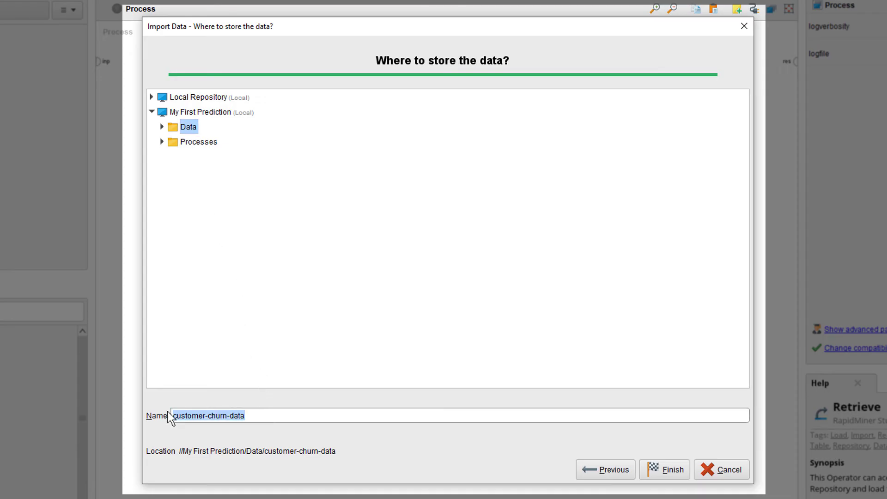
pyautogui.write('Customer data')
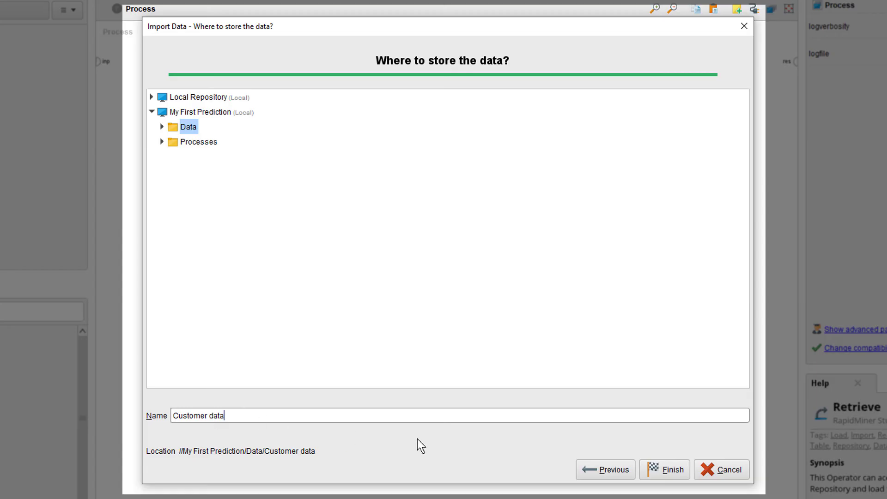
pyautogui.click(666, 471)
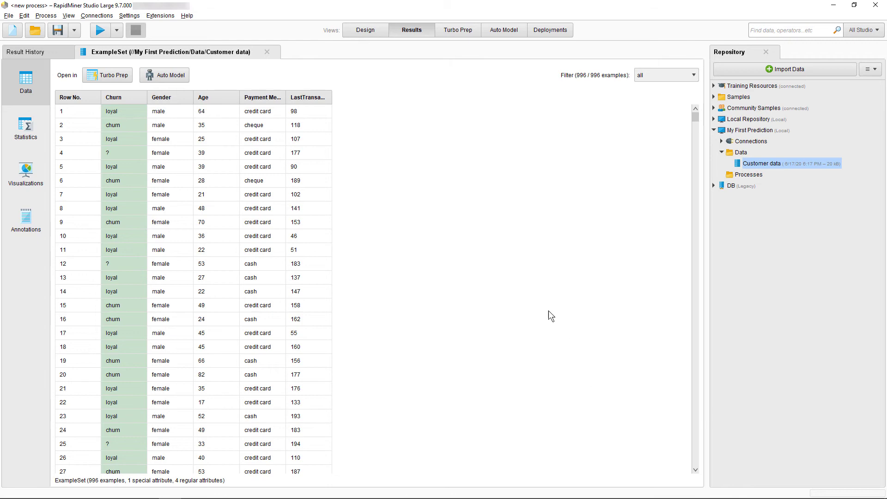
# Return to the Design view with the empty process
pyautogui.click(359, 35)
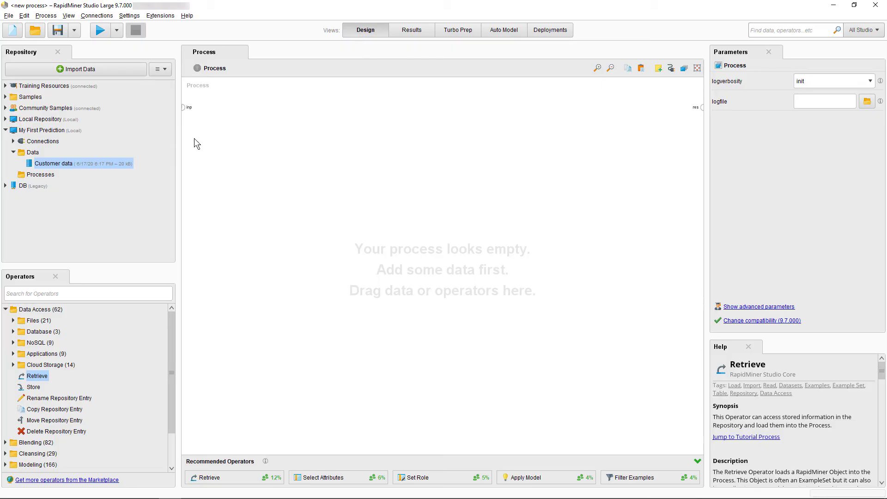
# Add a Retrieve Customer data operator and wire its output to the res port
pyautogui.moveTo(76, 160); pyautogui.dragTo(345, 109)
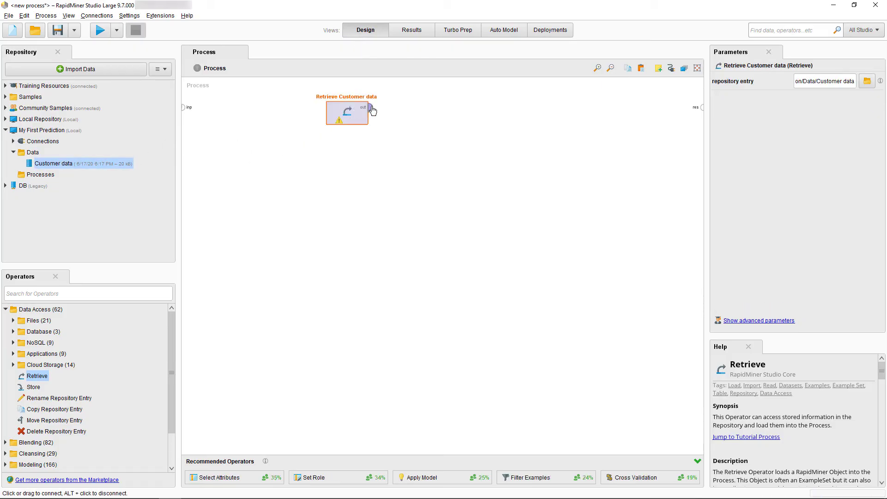
pyautogui.click(370, 108)
pyautogui.click(701, 108)
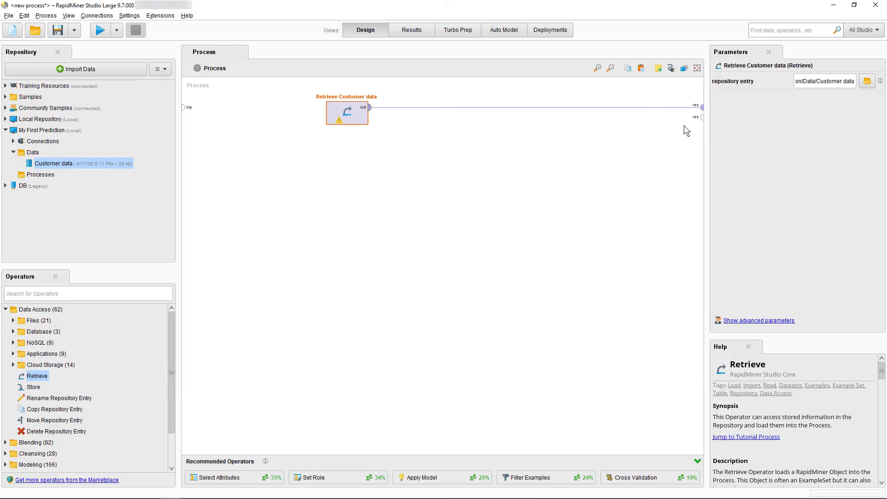
# In Turbo Prep, start importing customer-churn-data.xlsx from the desktop
pyautogui.click(464, 29)
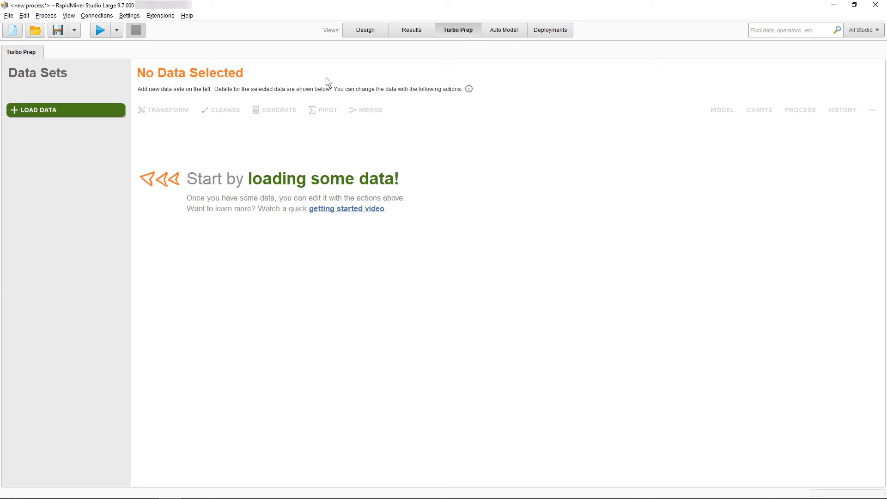
pyautogui.click(102, 109)
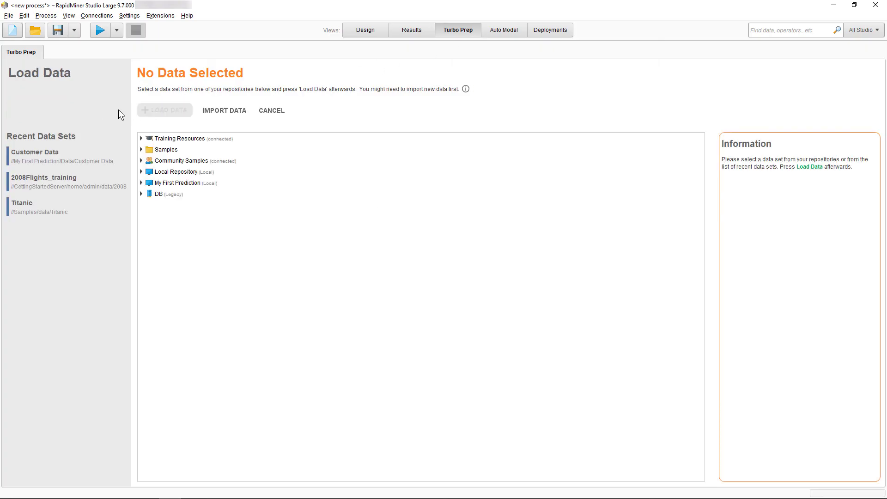
pyautogui.click(234, 110)
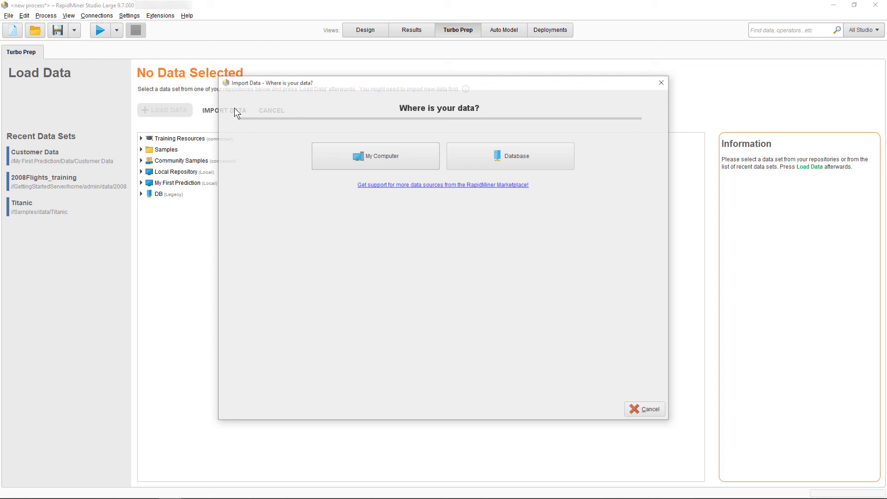
pyautogui.click(342, 153)
pyautogui.click(245, 166)
pyautogui.click(335, 157)
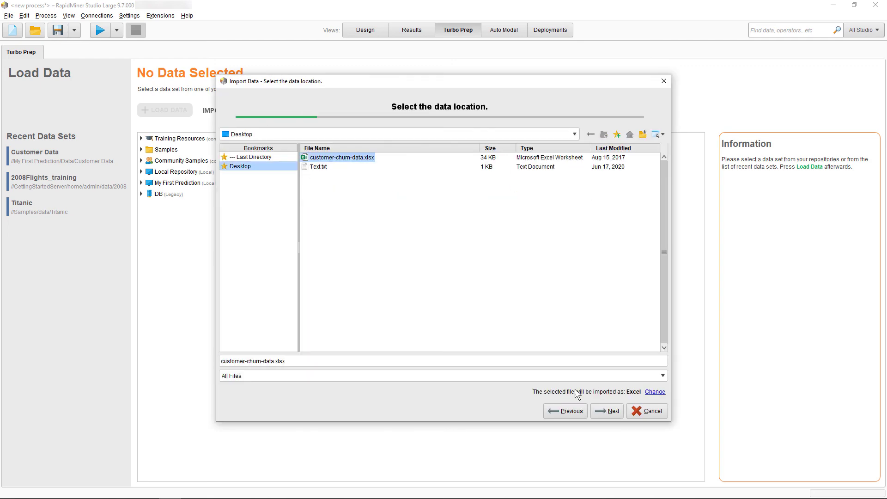
pyautogui.click(613, 412)
# Set the Churn column's role to label
pyautogui.click(563, 152)
pyautogui.click(580, 179)
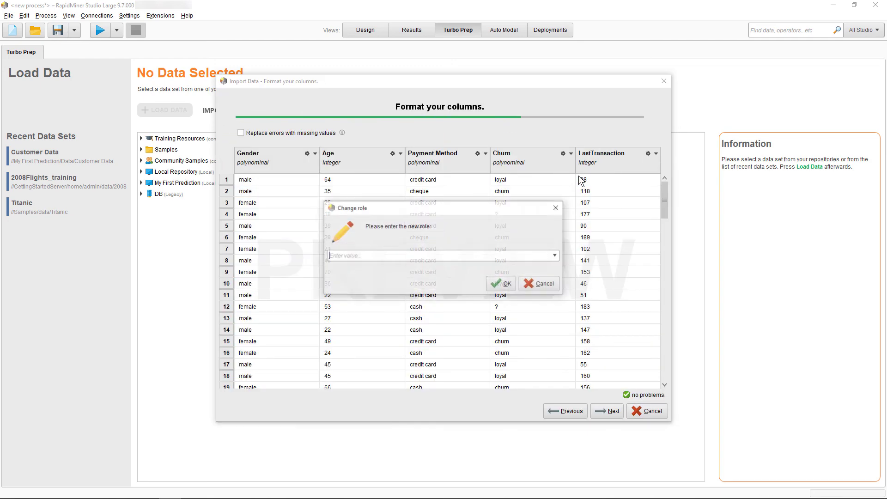
pyautogui.click(556, 255)
pyautogui.click(523, 264)
pyautogui.click(502, 284)
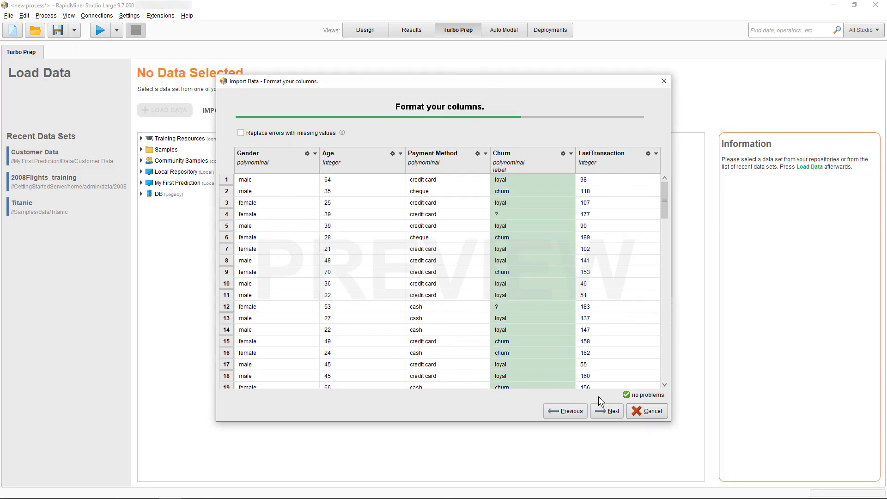
# Save the import over the existing Customer data entry, confirming the overwrite
pyautogui.click(607, 411)
pyautogui.click(275, 168)
pyautogui.click(609, 411)
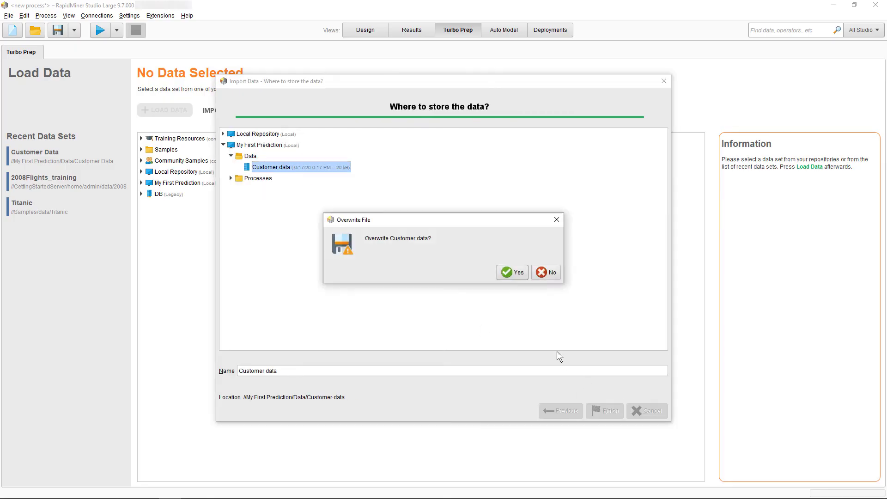
pyautogui.click(517, 273)
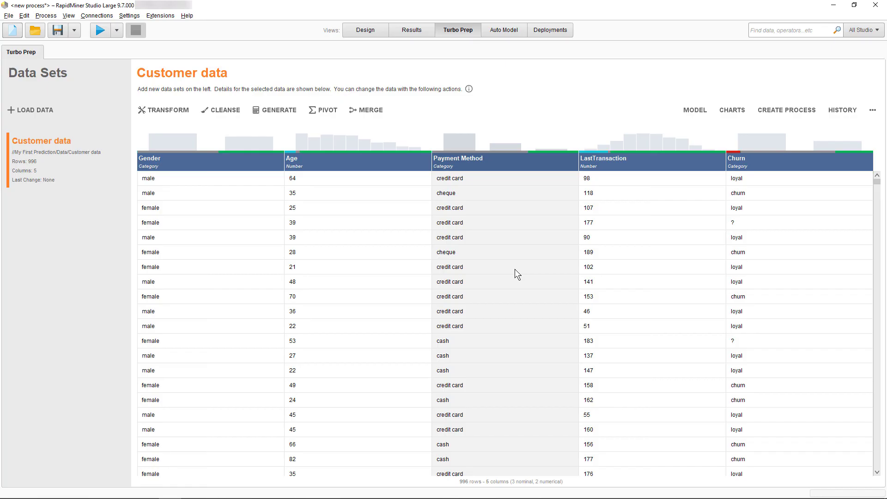